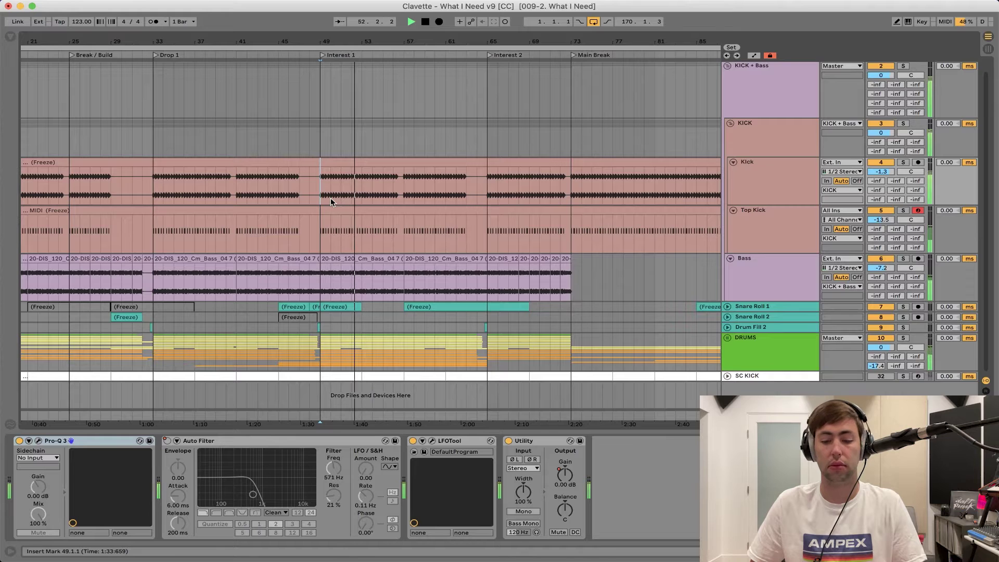
Solo the Kick track and play it from the Interest 1 marker
{"action": "key", "text": "plus"}
{"action": "key", "text": "plus"}
{"action": "left_click", "coordinate": [764, 191]}
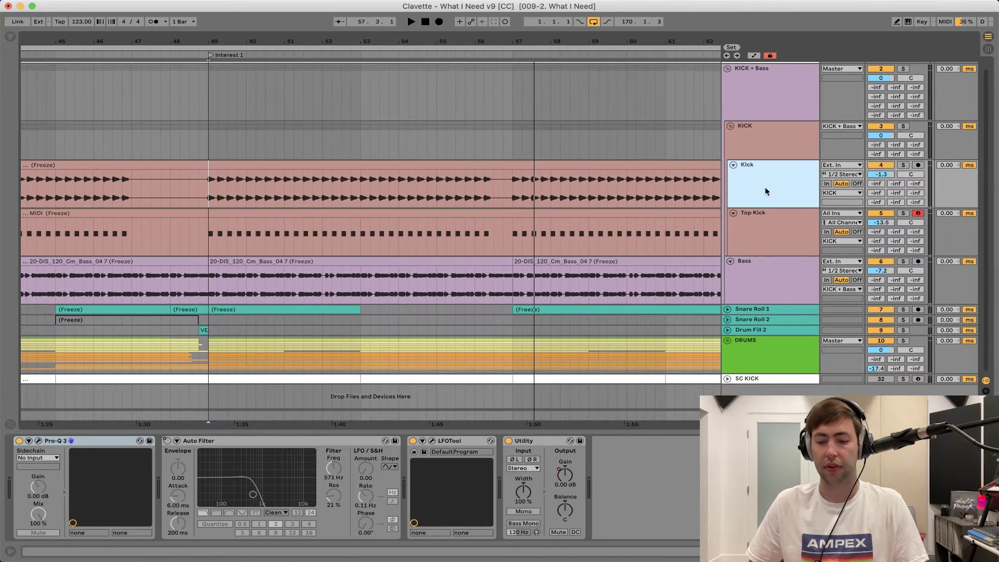
{"action": "key", "text": "space"}
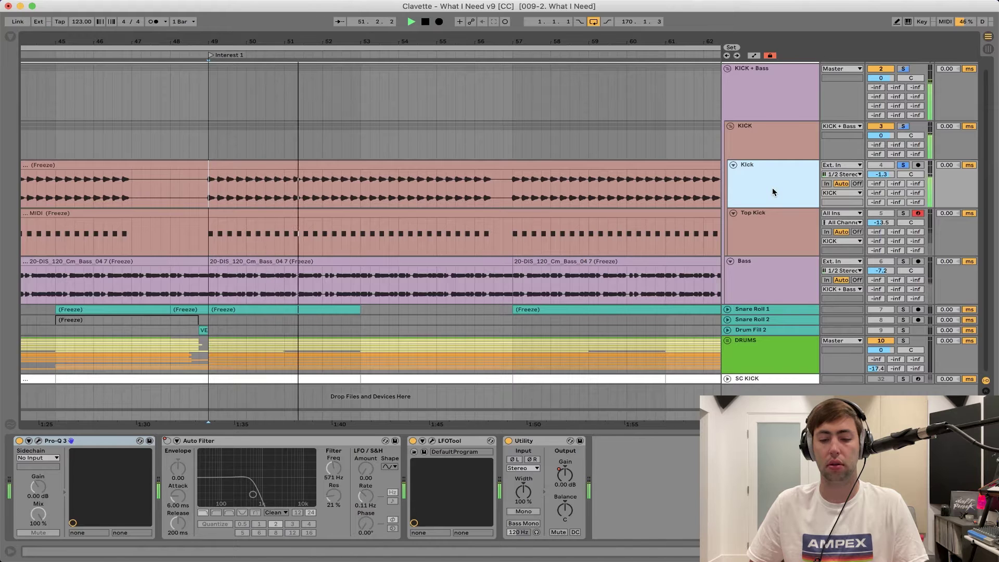
{"action": "key", "text": "space"}
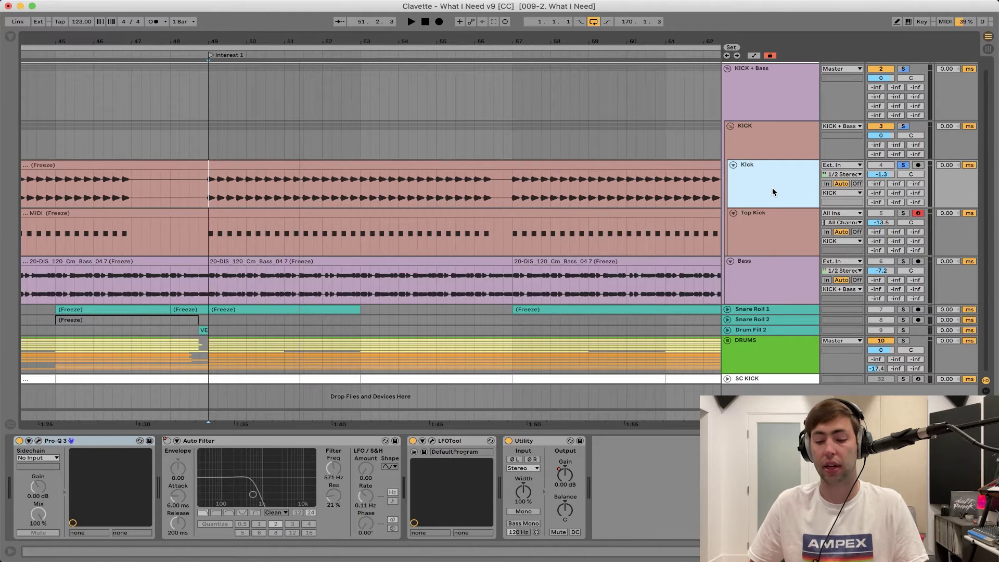
Open the Kick track's Pro-Q 3 and compare the kick with the EQ bypassed and active during playback
{"action": "left_click", "coordinate": [38, 440]}
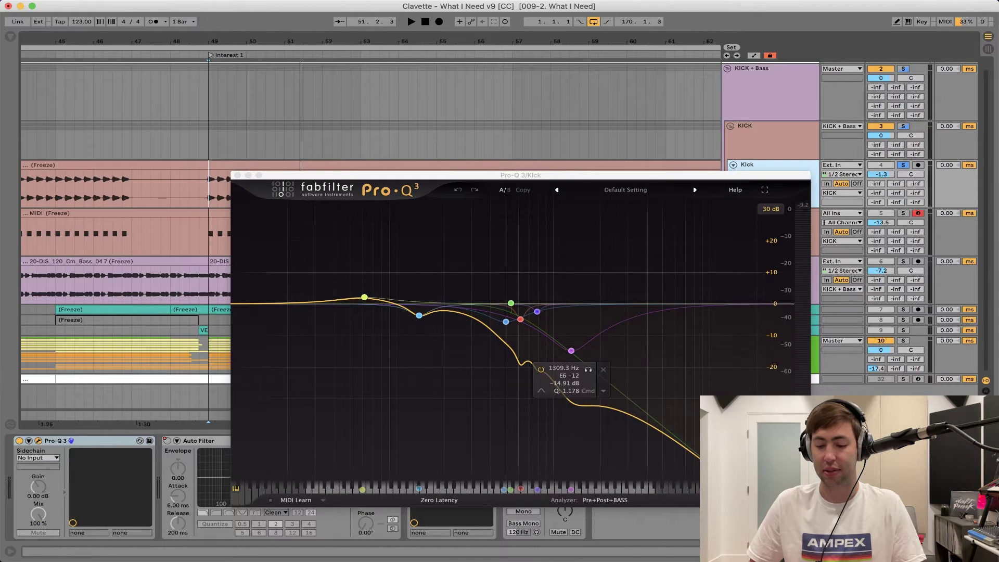
{"action": "key", "text": "space"}
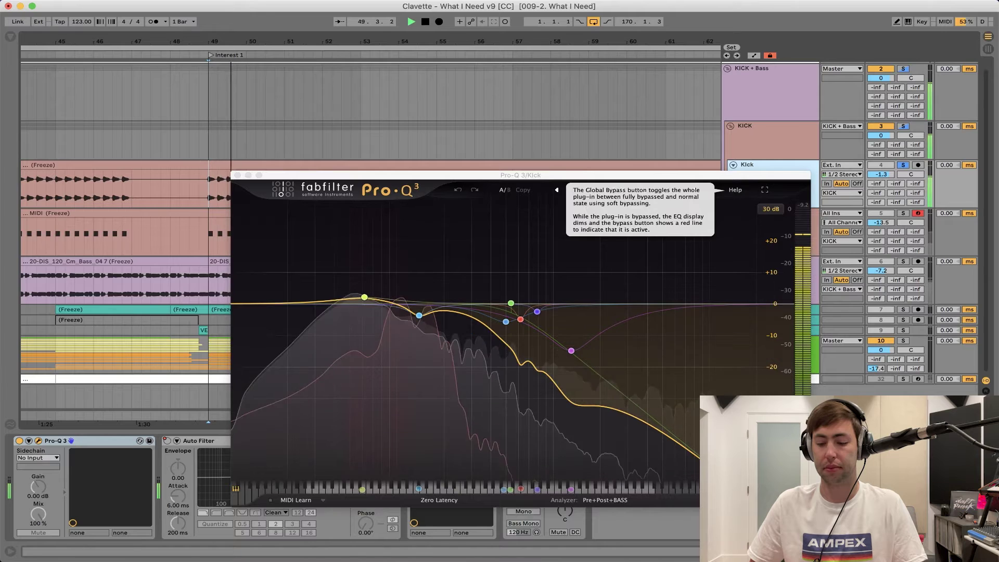
{"action": "left_click", "coordinate": [749, 500]}
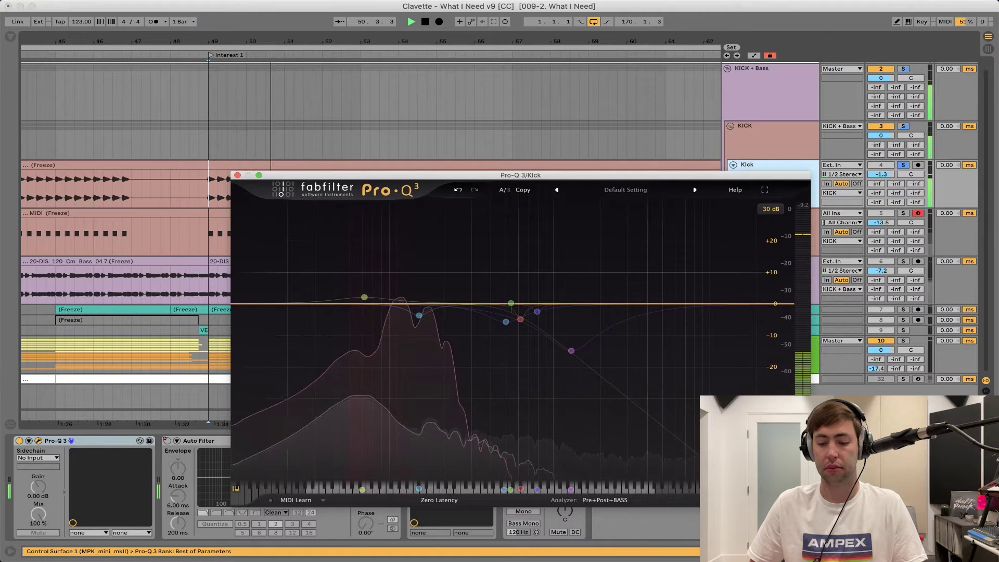
{"action": "left_click", "coordinate": [749, 500]}
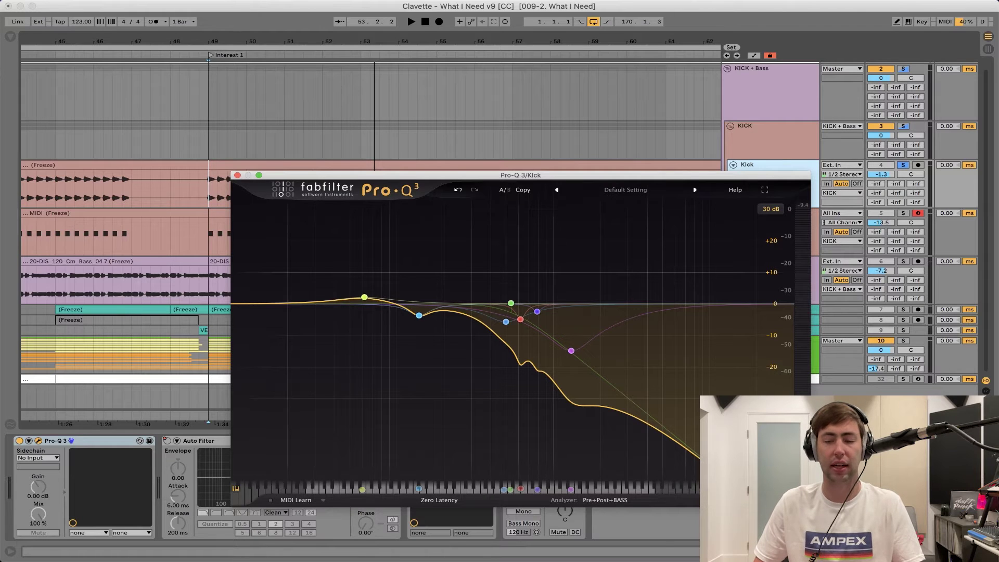
Inspect the low and low-mid bands and the high-frequency cuts of the Kick's Pro-Q 3, and close its window
{"action": "mouse_move", "coordinate": [366, 300]}
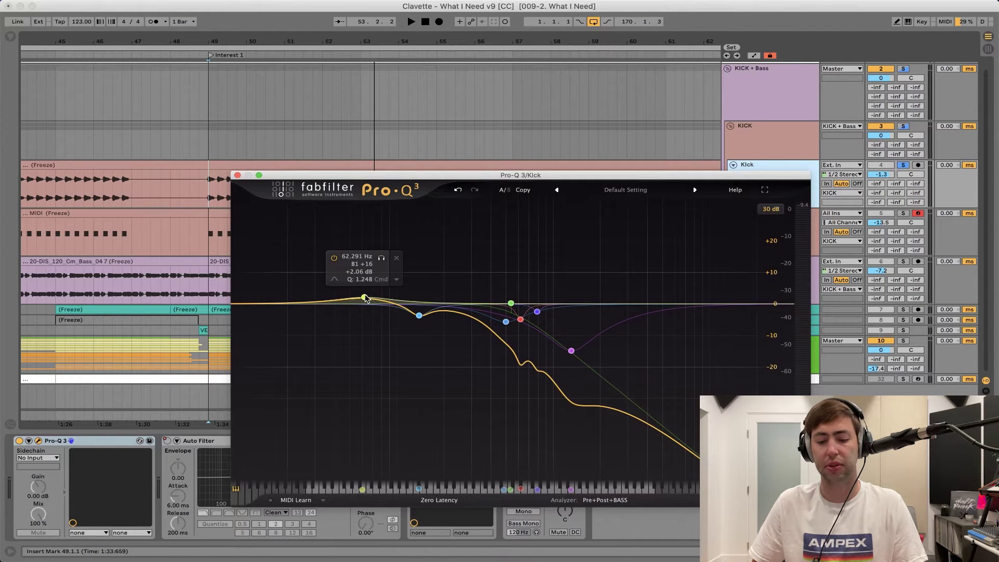
{"action": "mouse_move", "coordinate": [420, 318]}
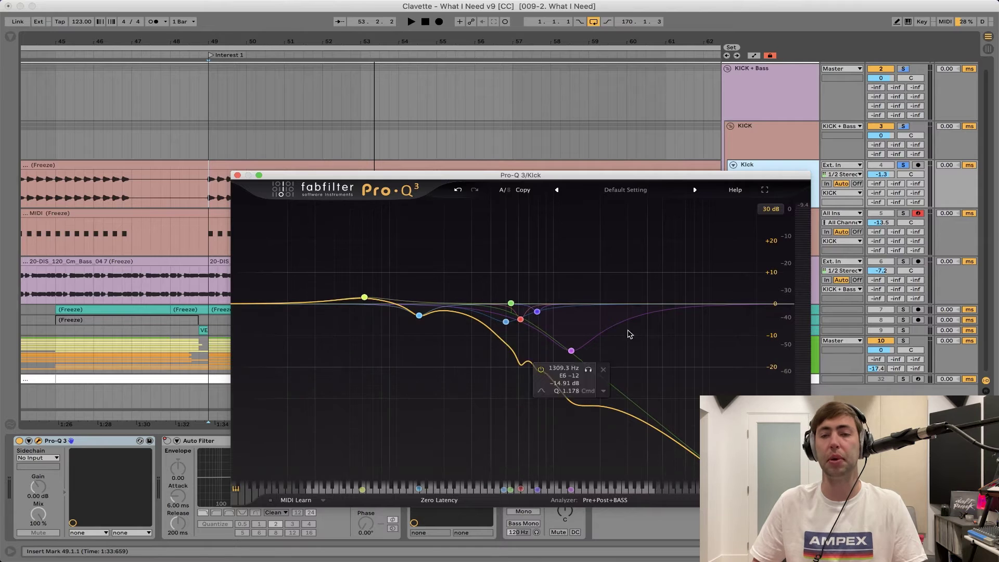
{"action": "mouse_move", "coordinate": [536, 334]}
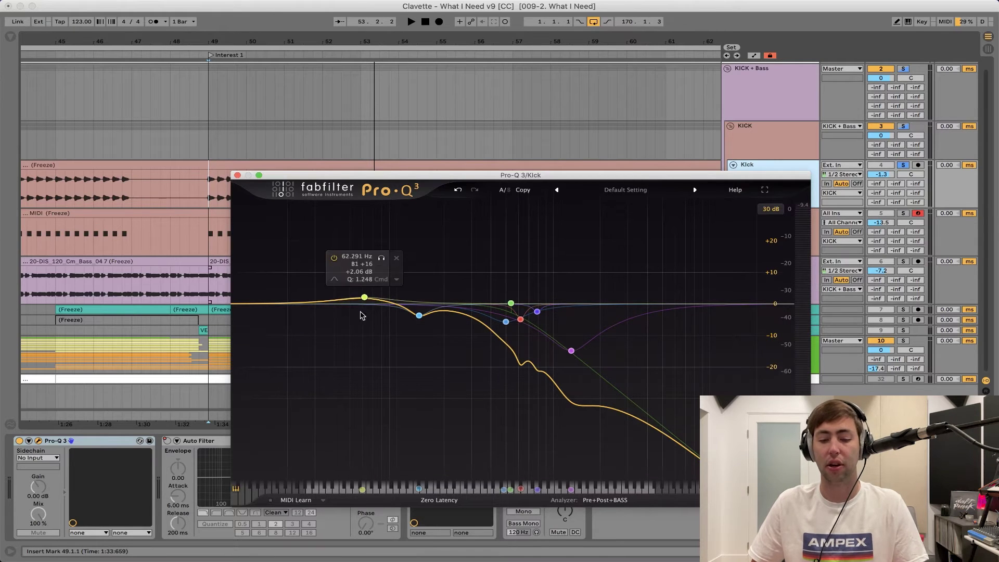
{"action": "left_click", "coordinate": [237, 174]}
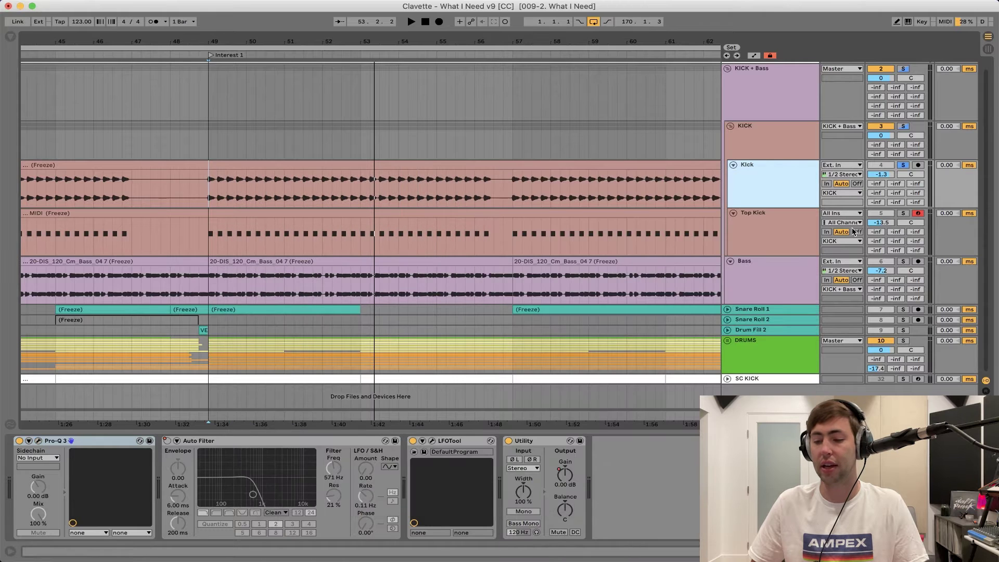
Solo the Top Kick track, show the HK BD Various 064 chain of its Instrument Rack and play it
{"action": "key", "text": "Down"}
{"action": "left_click", "coordinate": [369, 239]}
{"action": "key", "text": "plus"}
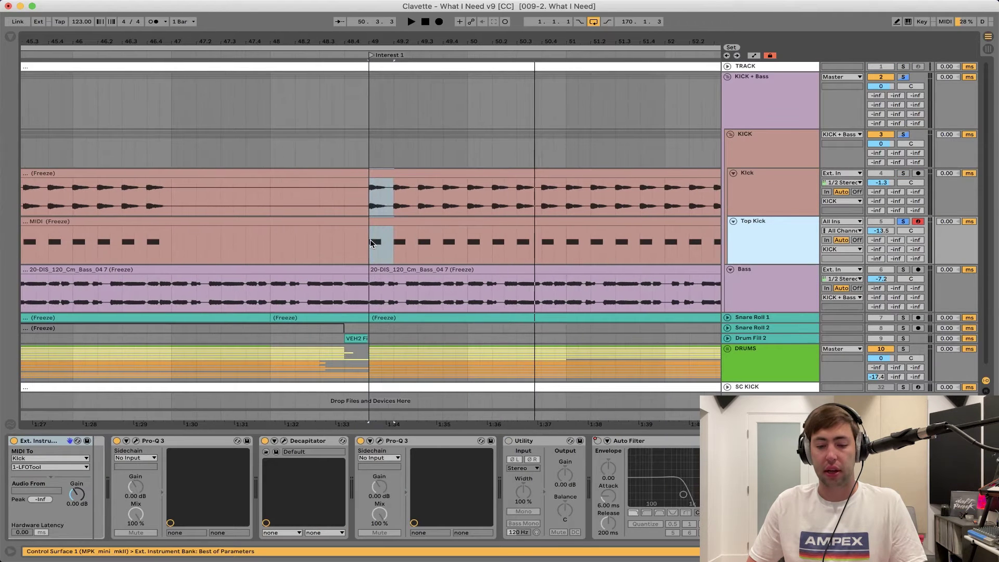
{"action": "left_click", "coordinate": [85, 441]}
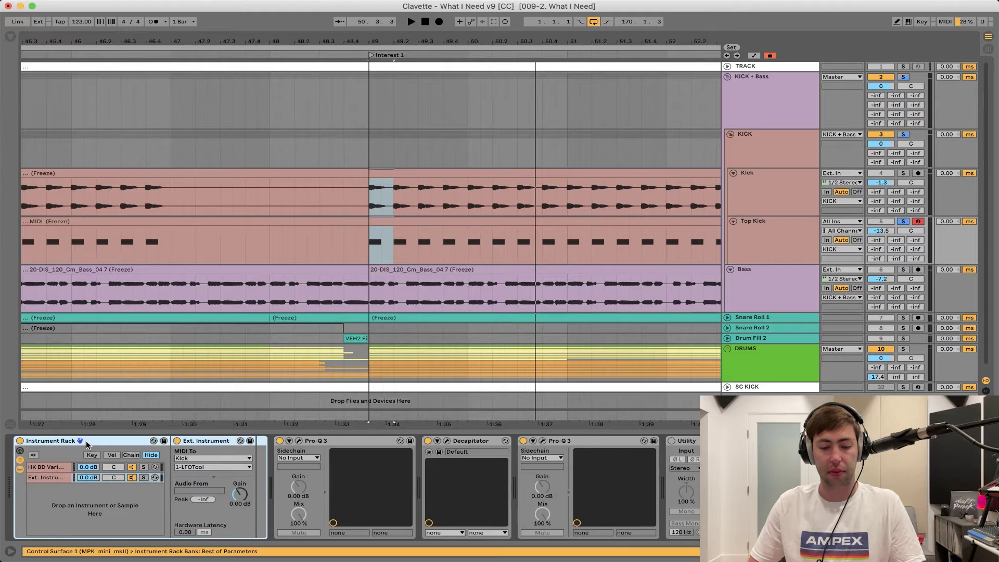
{"action": "left_click", "coordinate": [58, 469]}
{"action": "left_click", "coordinate": [47, 477]}
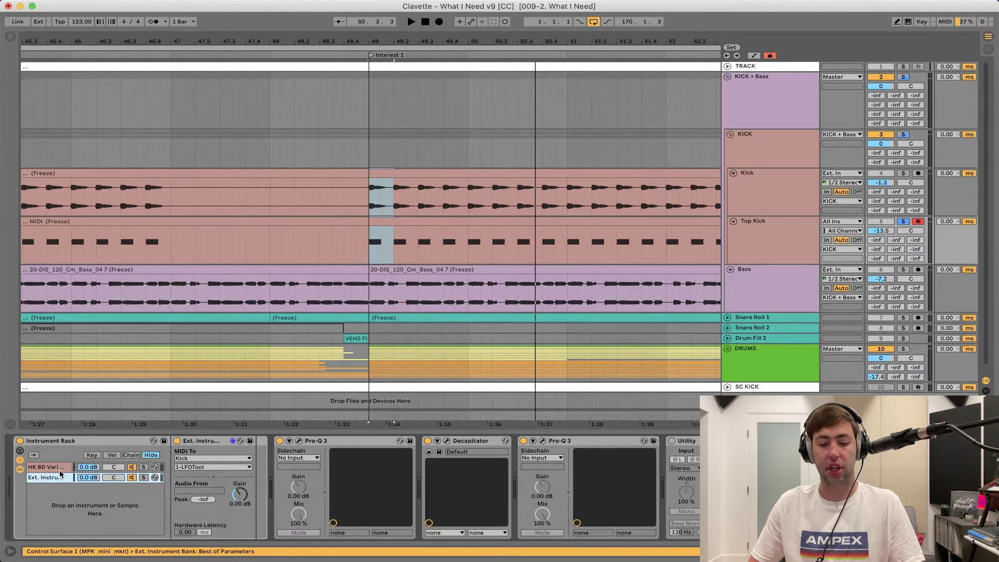
{"action": "left_click", "coordinate": [59, 467]}
{"action": "key", "text": "space"}
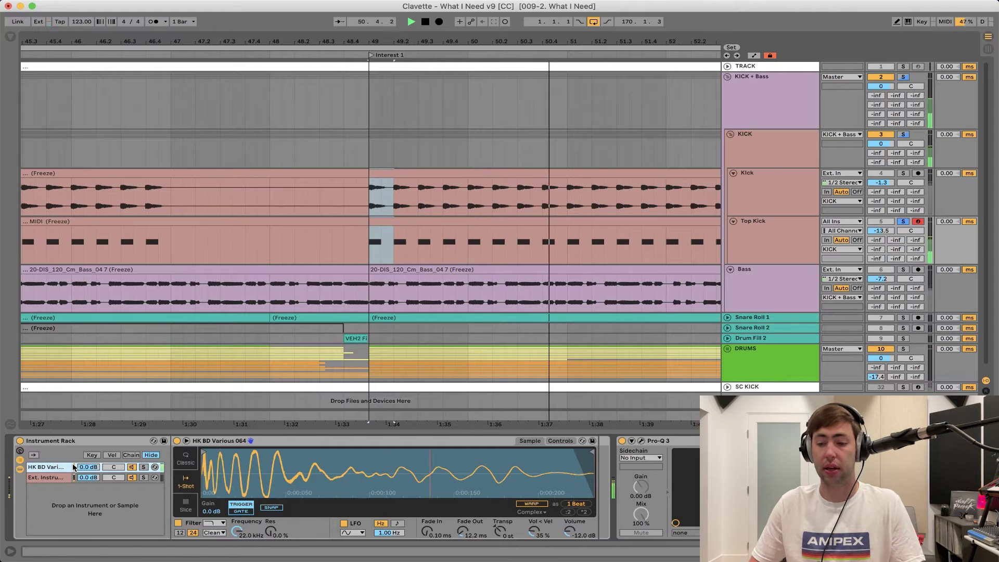
Examine Top Kick's Decapitator and Pro-Q 3 windows with playback running, and close them
{"action": "key", "text": "super+alt+p"}
{"action": "key", "text": "space"}
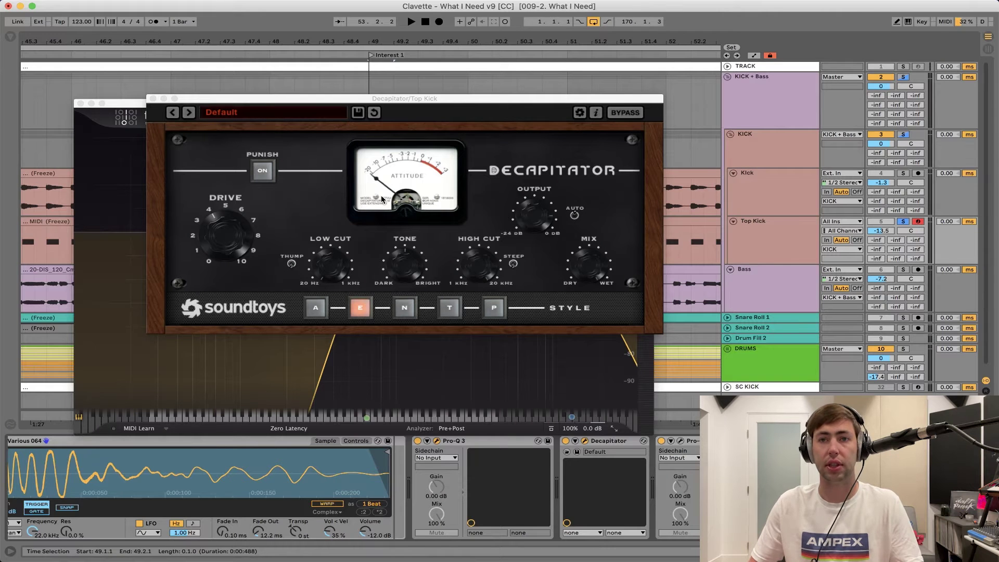
{"action": "key", "text": "space"}
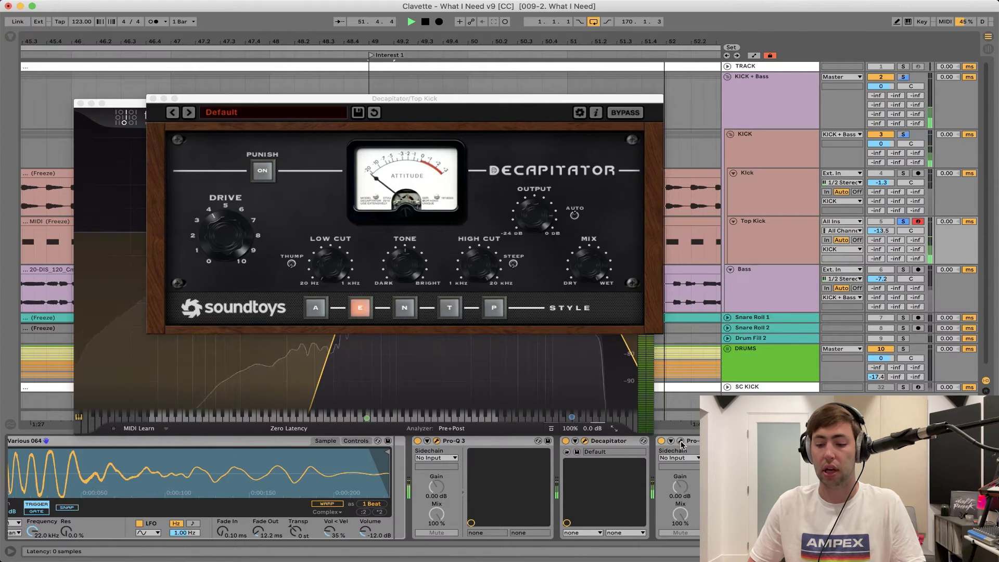
{"action": "left_click", "coordinate": [538, 441]}
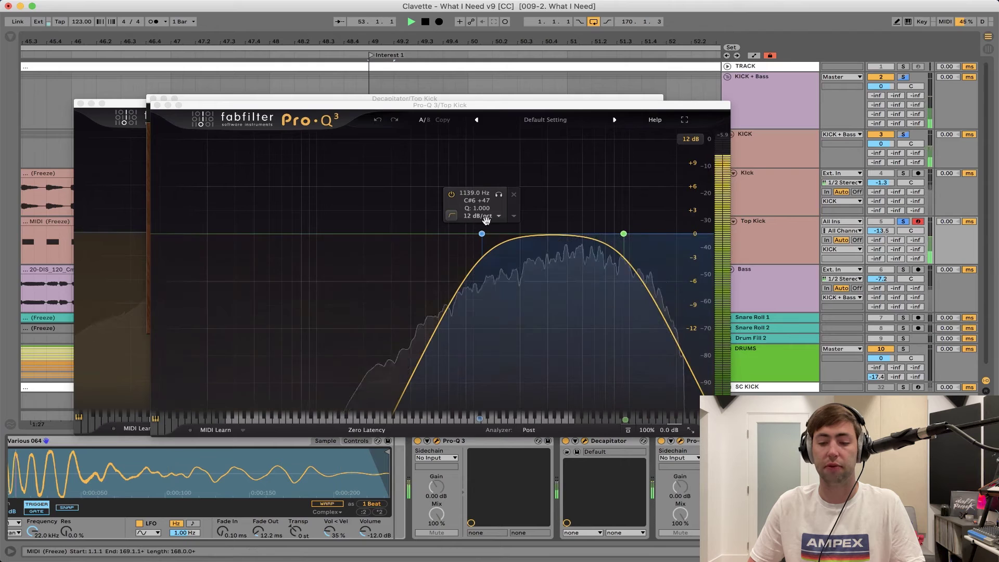
{"action": "key", "text": "space"}
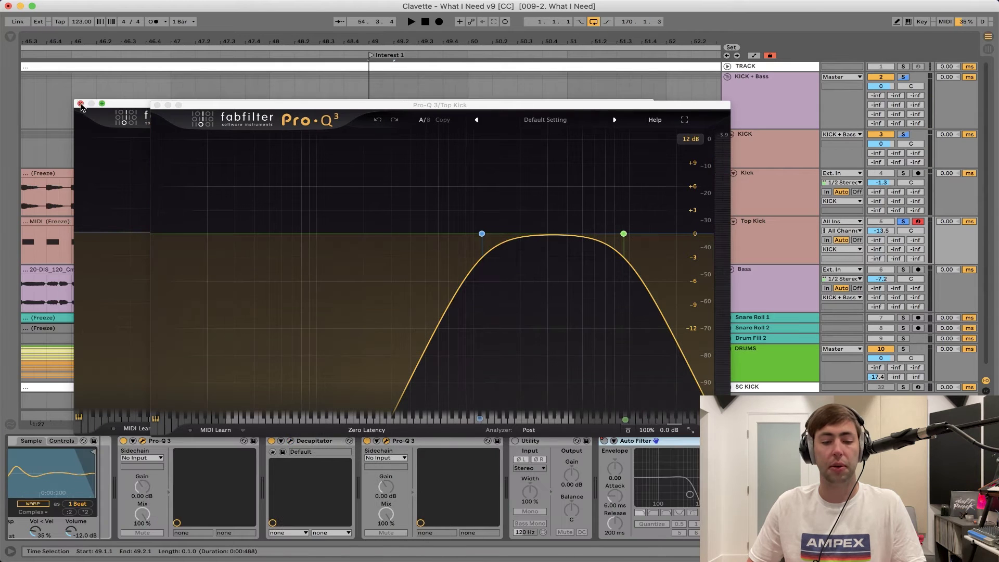
{"action": "left_click", "coordinate": [81, 104]}
{"action": "left_click", "coordinate": [157, 105]}
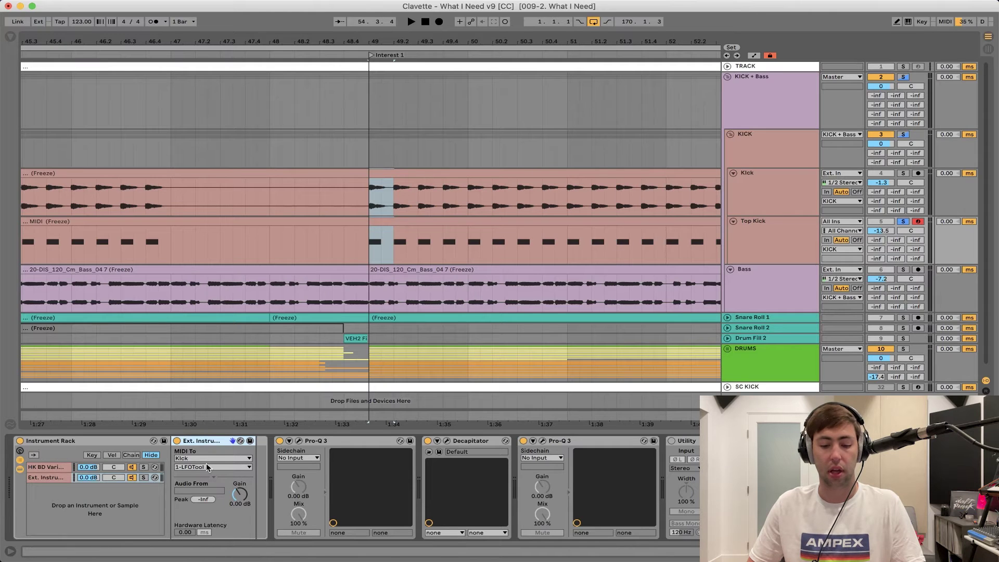
Solo the Kick track and examine its LFOTool volume curve during playback
{"action": "left_click", "coordinate": [778, 192]}
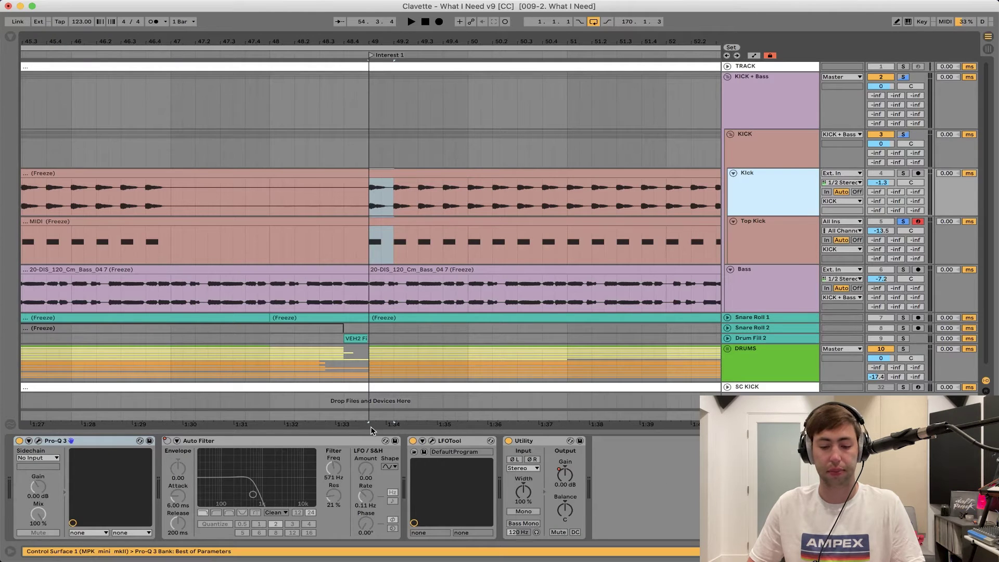
{"action": "left_click", "coordinate": [782, 179]}
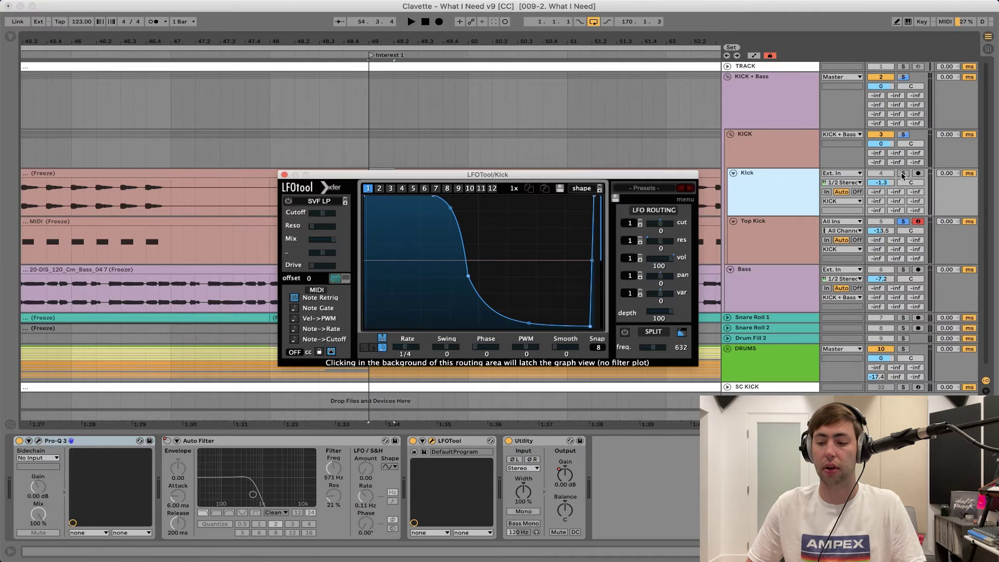
{"action": "key", "text": "space"}
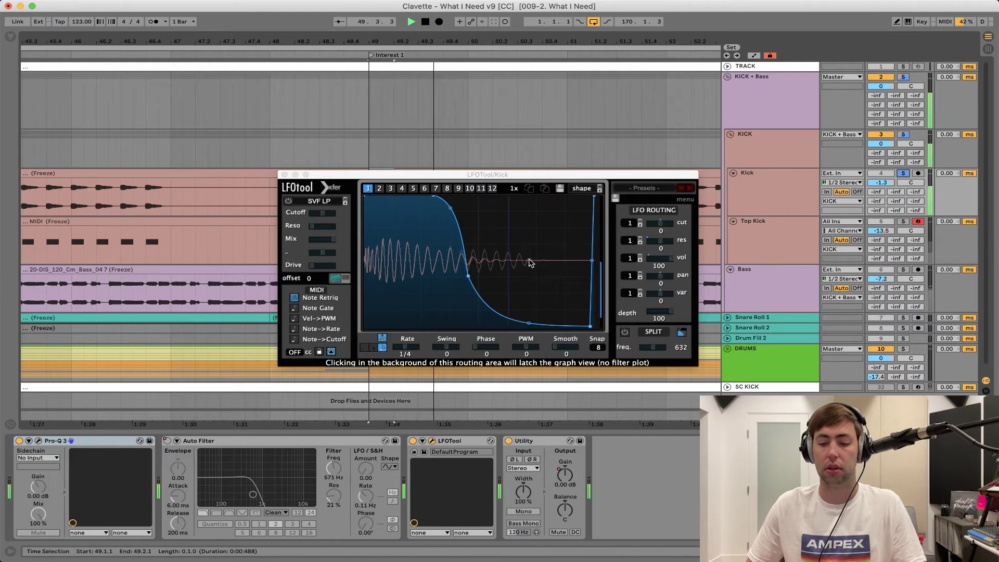
{"action": "key", "text": "space"}
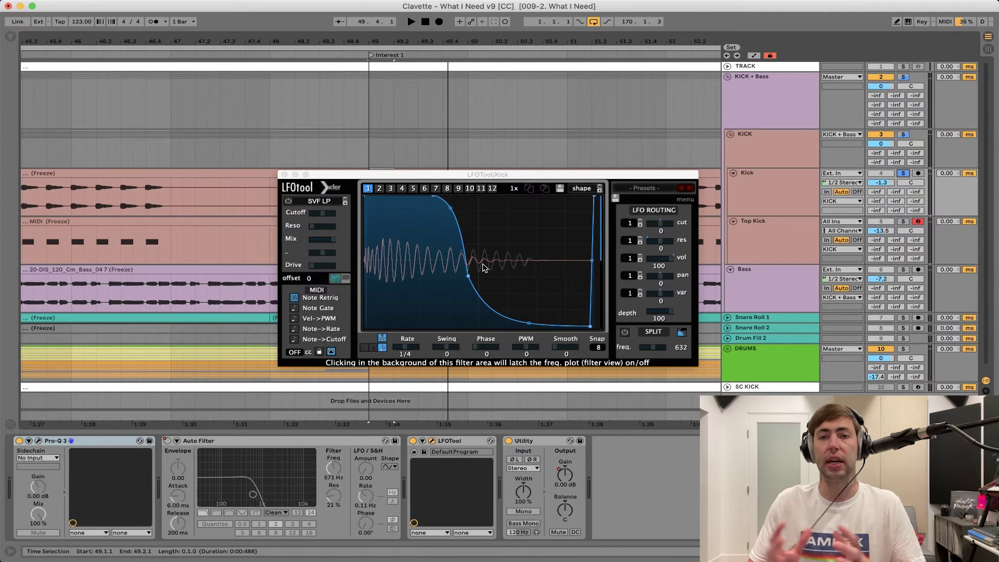
Audition both kick layers through the soloed KICK group, and fold the group
{"action": "left_click", "coordinate": [777, 149]}
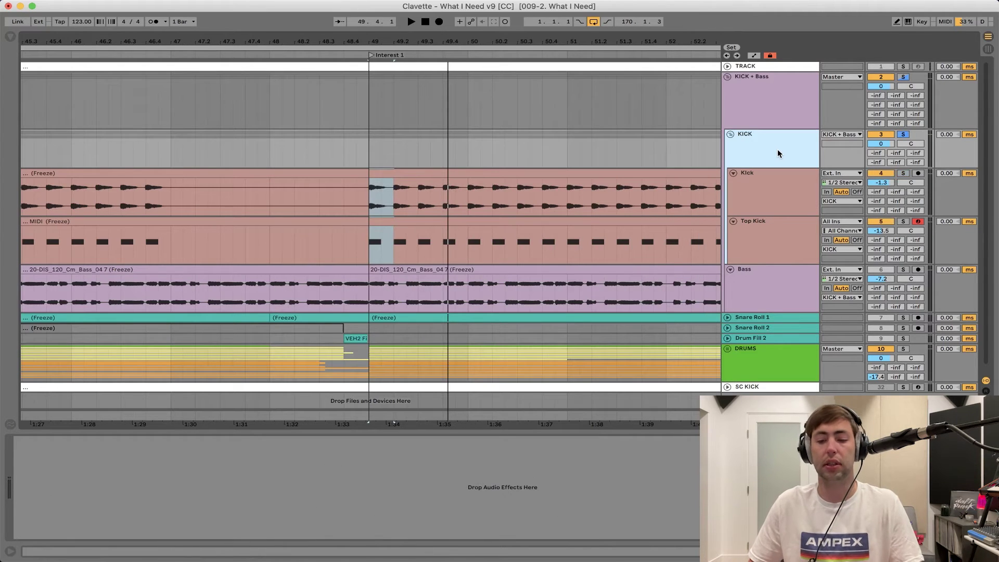
{"action": "key", "text": "space"}
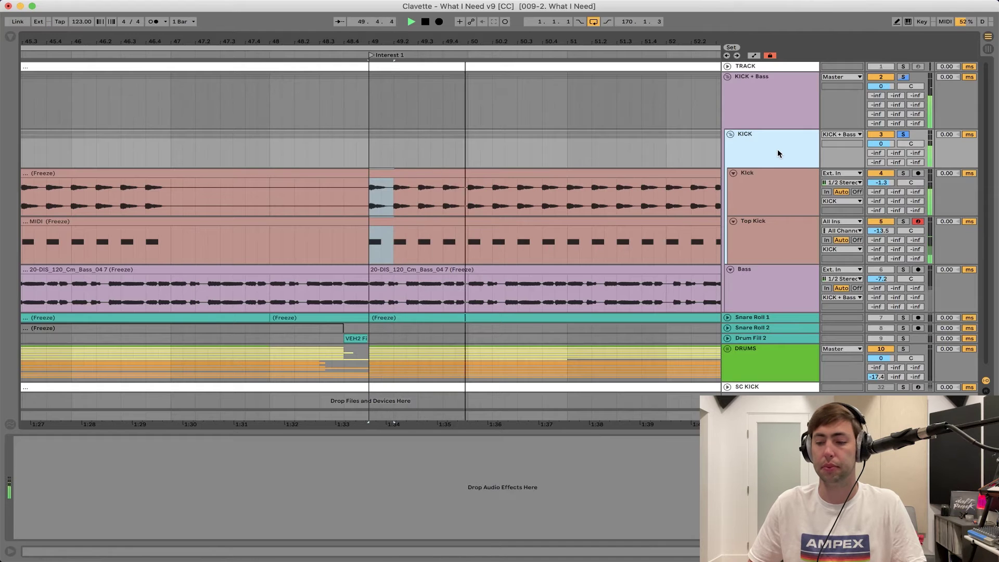
{"action": "key", "text": "space"}
{"action": "key", "text": "x"}
{"action": "left_click", "coordinate": [730, 134]}
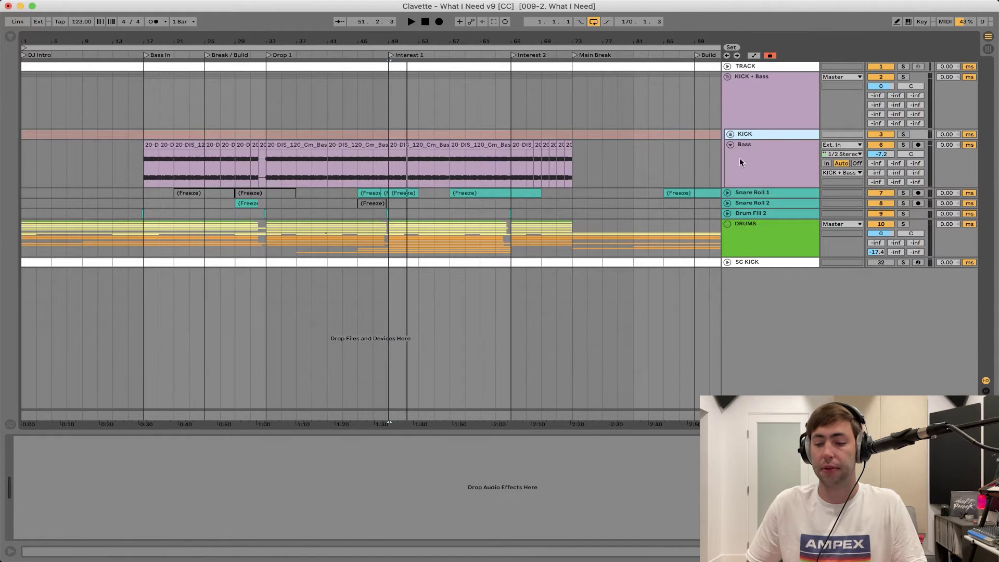
Solo the Bass track and play its clip from the Interest 1 marker
{"action": "left_click", "coordinate": [744, 161]}
{"action": "key", "text": "plus"}
{"action": "key", "text": "plus"}
{"action": "scroll", "coordinate": [385, 158], "scroll_direction": "right", "scroll_amount": 5}
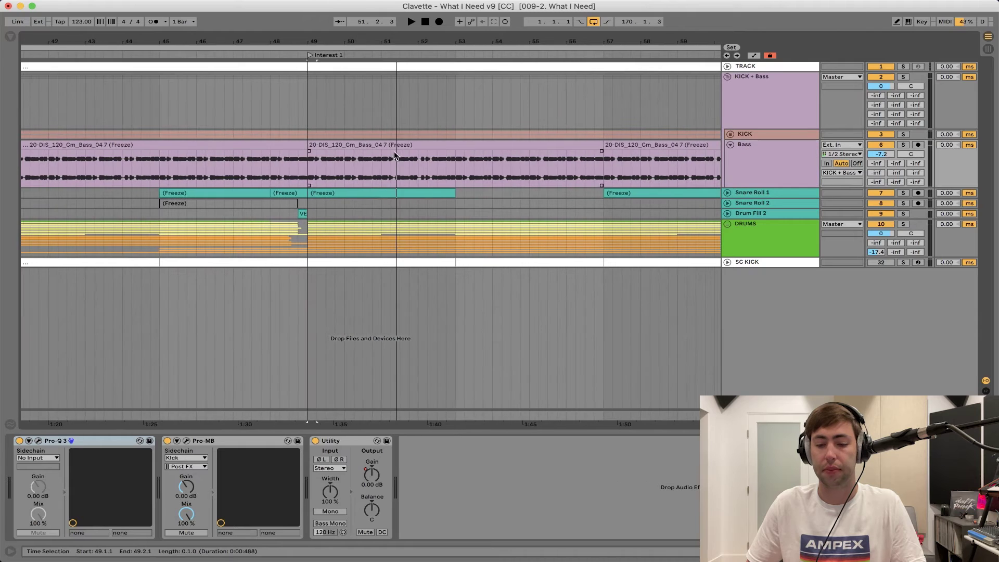
{"action": "left_click", "coordinate": [409, 143]}
{"action": "key", "text": "space"}
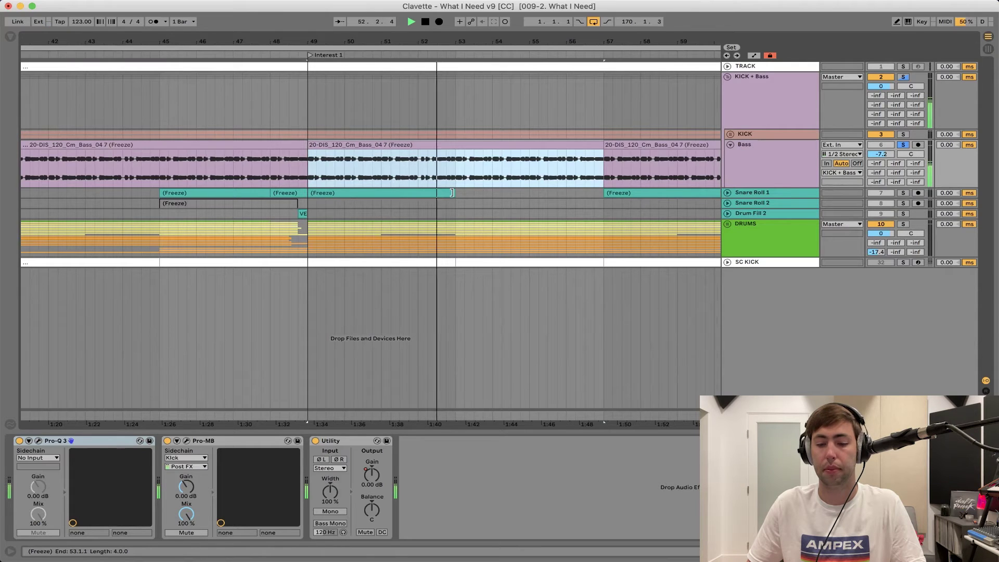
{"action": "key", "text": "space"}
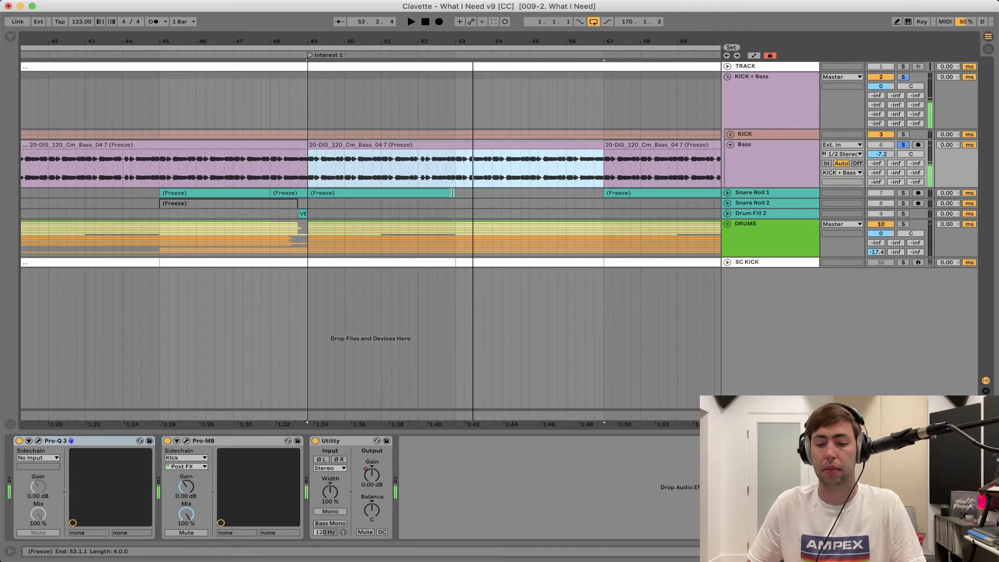
Search the browser for the bass sample DIS_120_Cm_Bass_04, and delete the temporary track that holds it with a Tuner
{"action": "scroll", "coordinate": [322, 173], "scroll_direction": "up", "scroll_amount": 5}
{"action": "key", "text": "super+r"}
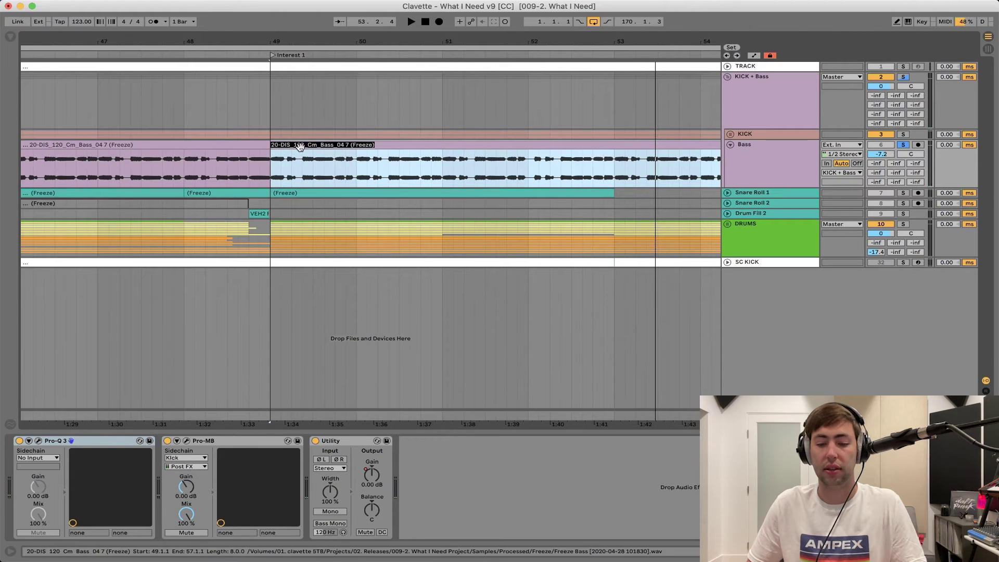
{"action": "key", "text": "super+f"}
{"action": "type", "text": "DIS_120_Cm_Bass_04"}
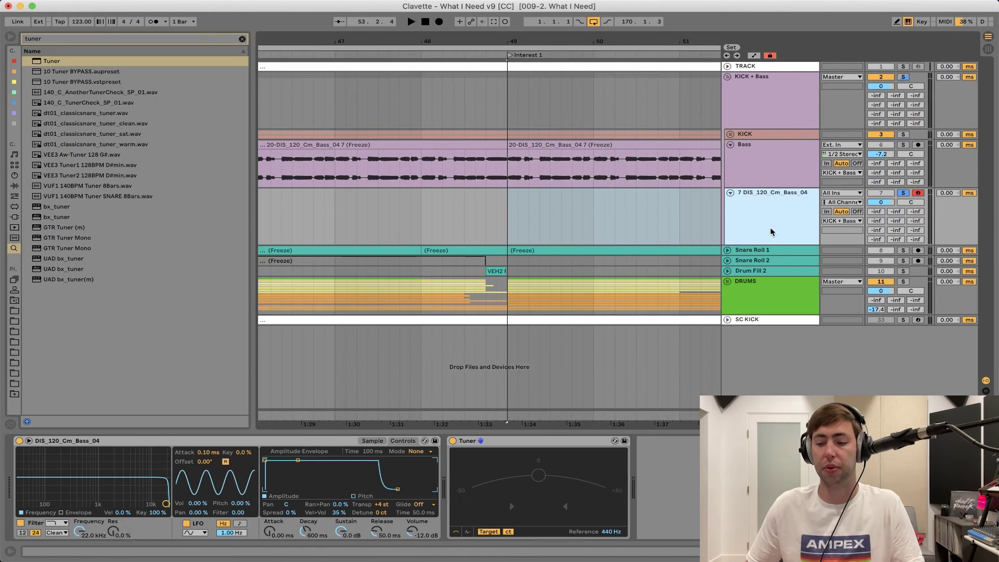
{"action": "key", "text": "Delete"}
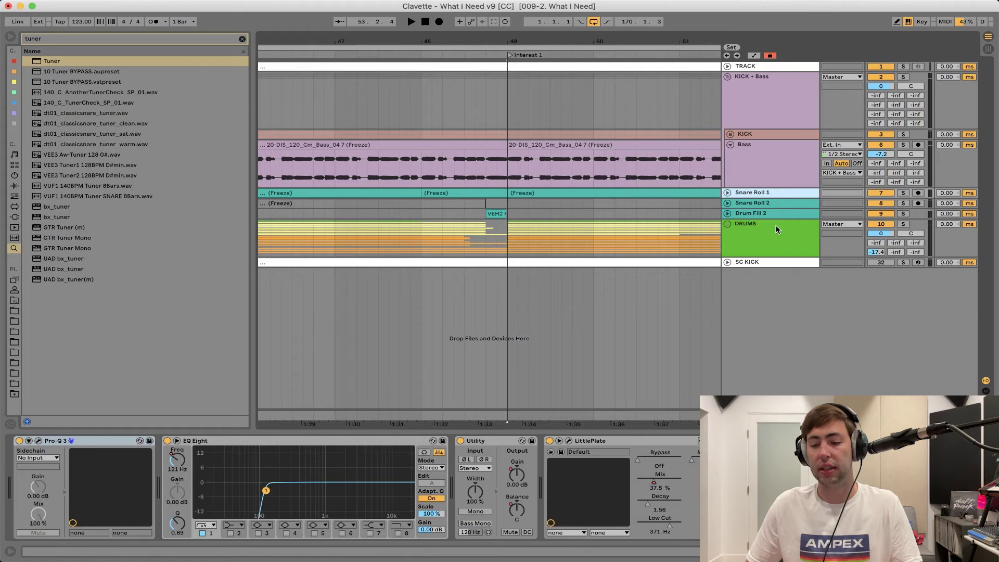
Select the Bass track's clip that starts at the Interest 1 marker
{"action": "left_click", "coordinate": [785, 177]}
{"action": "scroll", "coordinate": [520, 177], "scroll_direction": "right", "scroll_amount": 2}
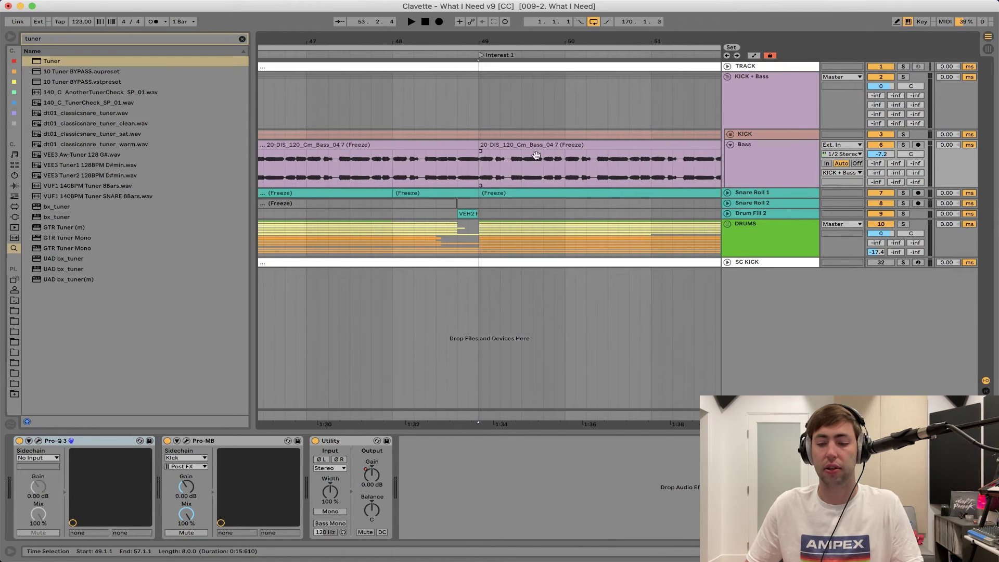
{"action": "left_click", "coordinate": [533, 145]}
{"action": "scroll", "coordinate": [486, 196], "scroll_direction": "right", "scroll_amount": 5}
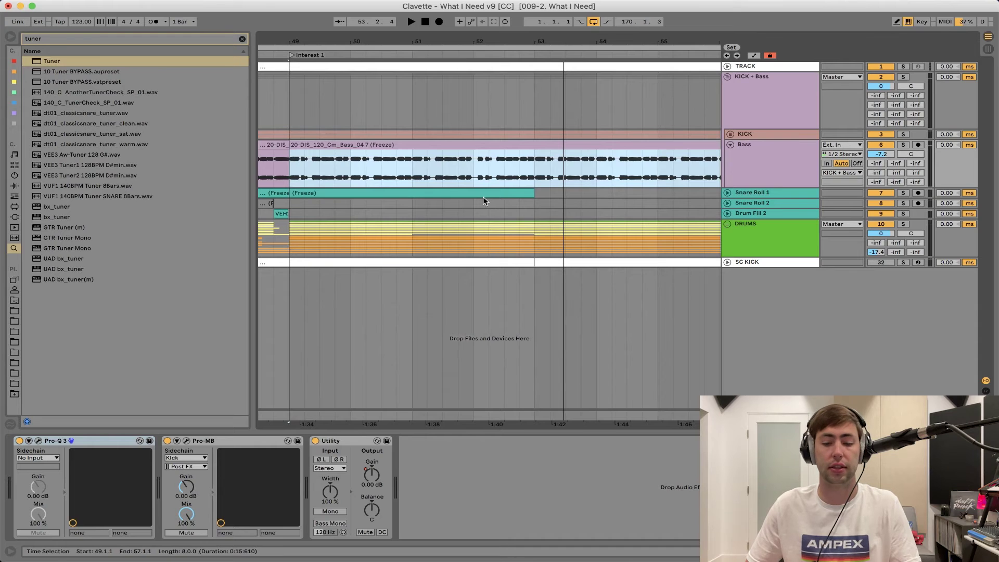
Examine the Bass track's Pro-Q 3 curve, and play the soloed track with its kick-sidechained Pro-MB on view
{"action": "key", "text": "super+alt+p"}
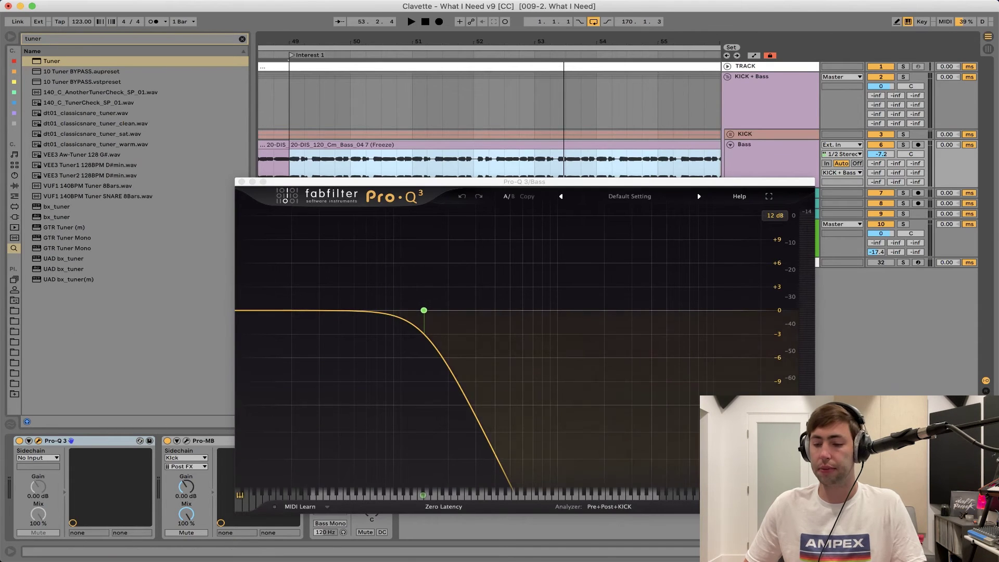
{"action": "key", "text": "super+alt+p"}
{"action": "left_click", "coordinate": [186, 441]}
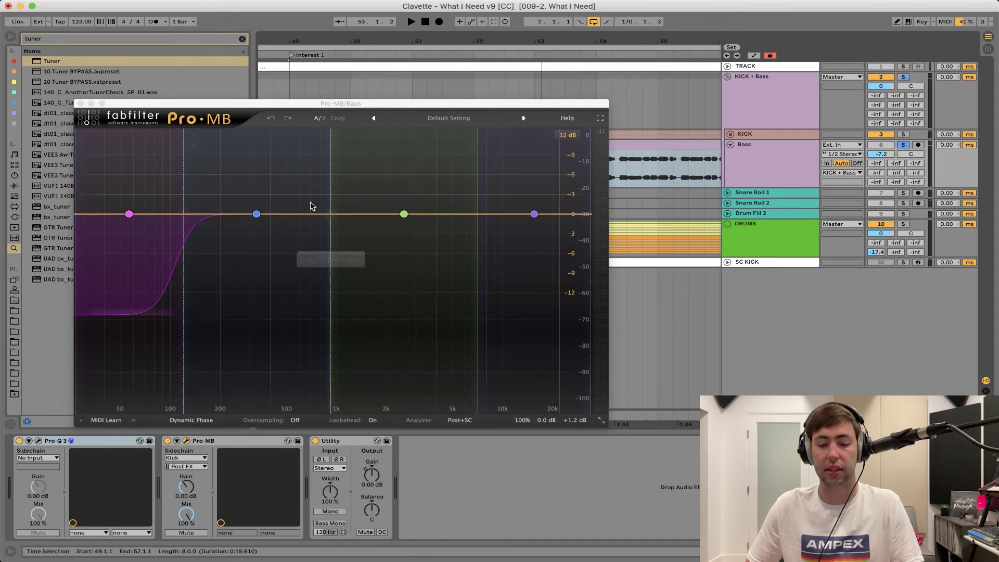
{"action": "key", "text": "space"}
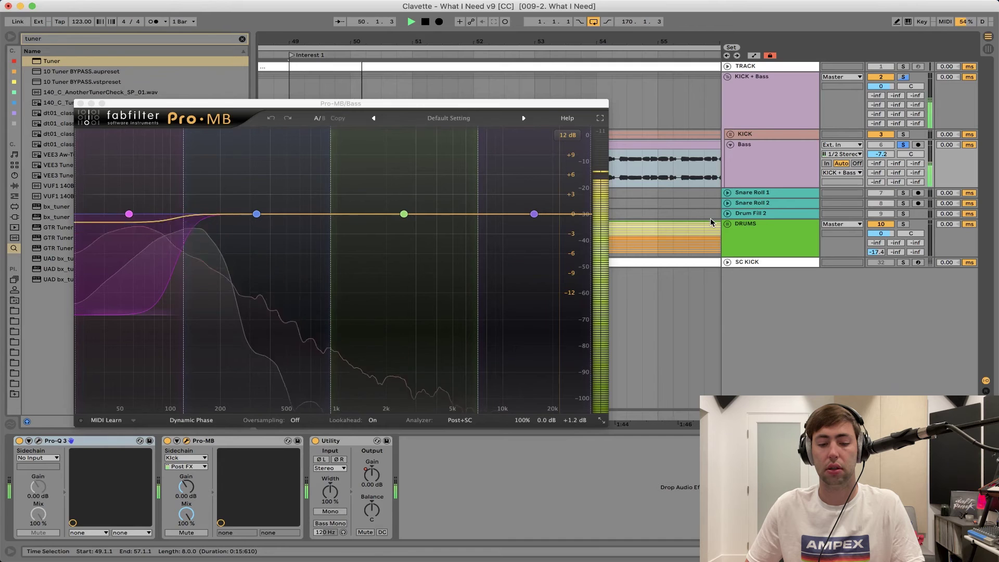
{"action": "key", "text": "space"}
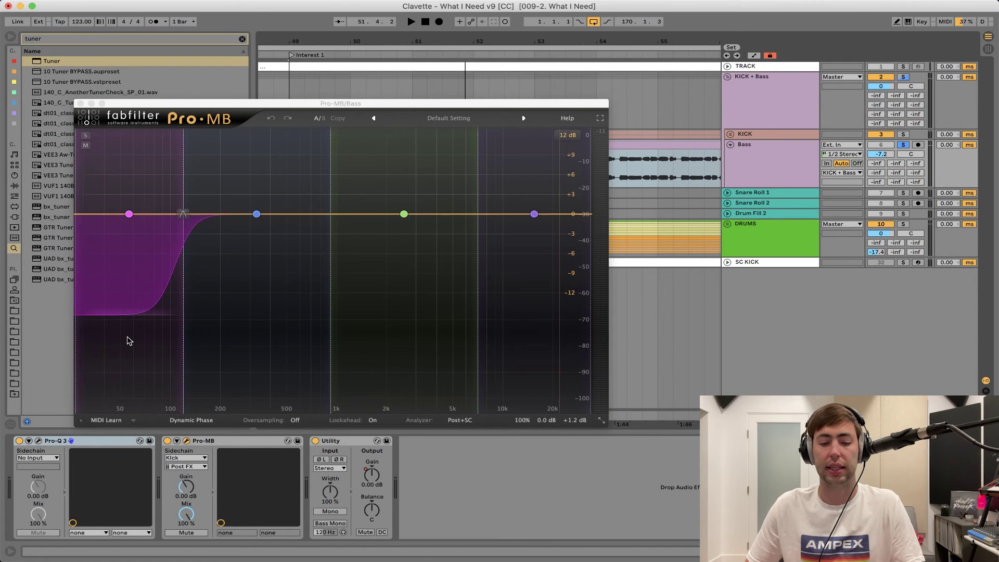
{"action": "left_click", "coordinate": [80, 103]}
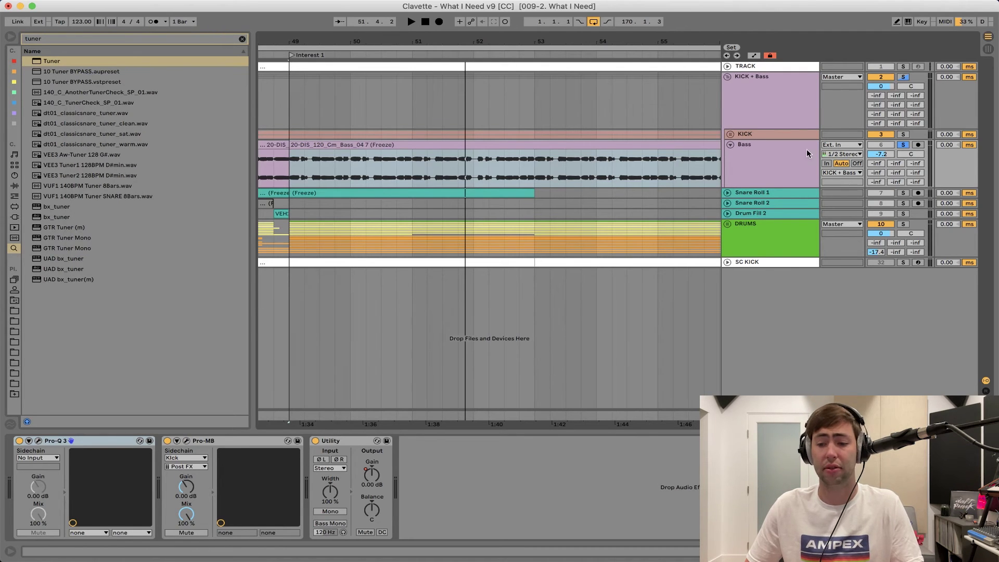
{"action": "left_click", "coordinate": [730, 145]}
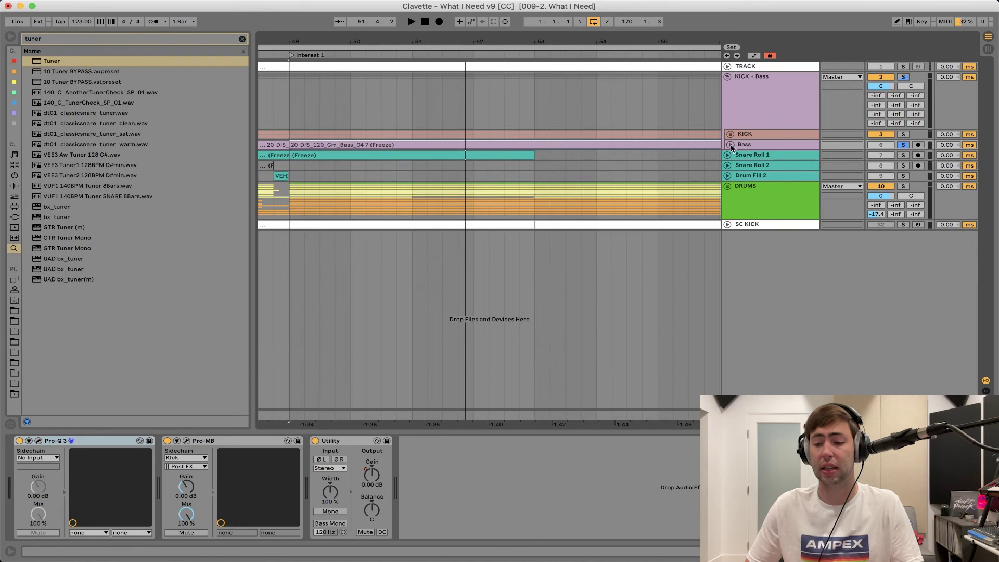
{"action": "left_click", "coordinate": [731, 144]}
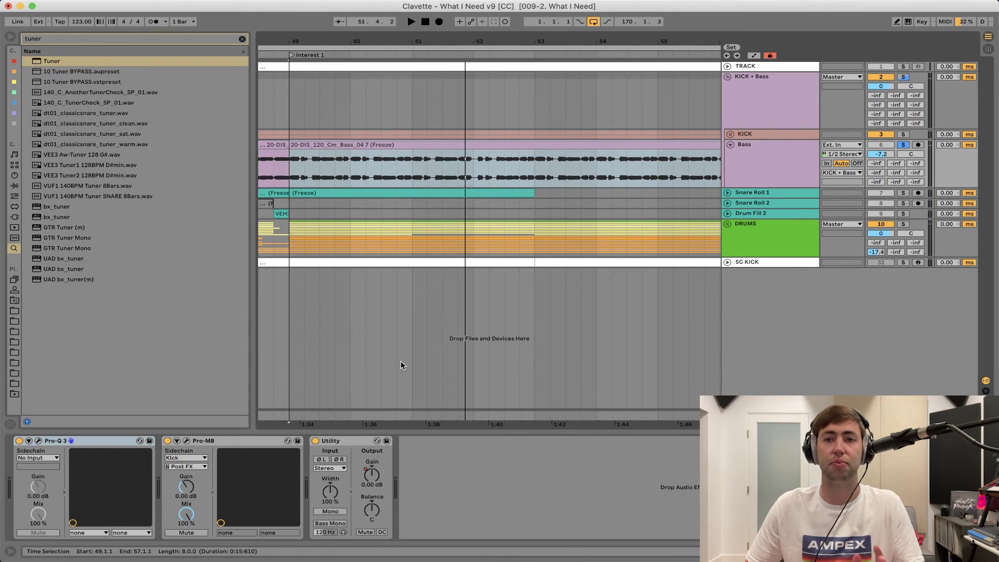
Play the KICK + Bass group and examine the settings of its bx_digital V3 mix EQ
{"action": "left_click", "coordinate": [777, 98]}
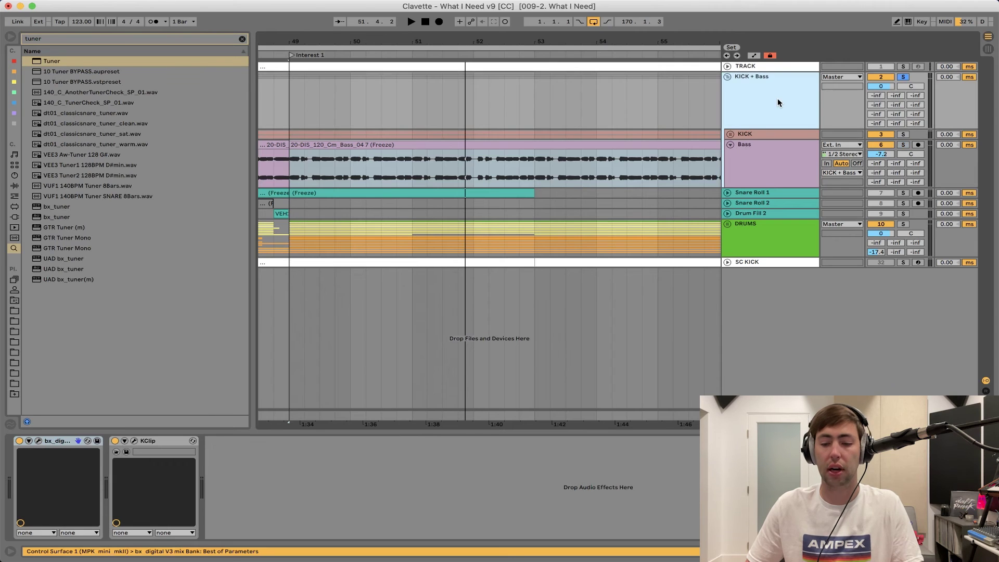
{"action": "key", "text": "space"}
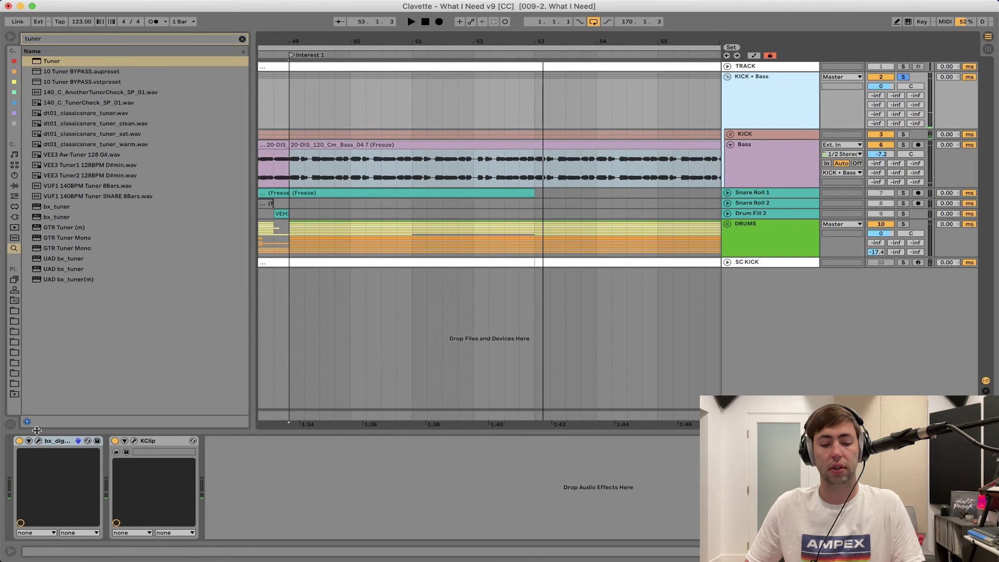
{"action": "left_click", "coordinate": [38, 441]}
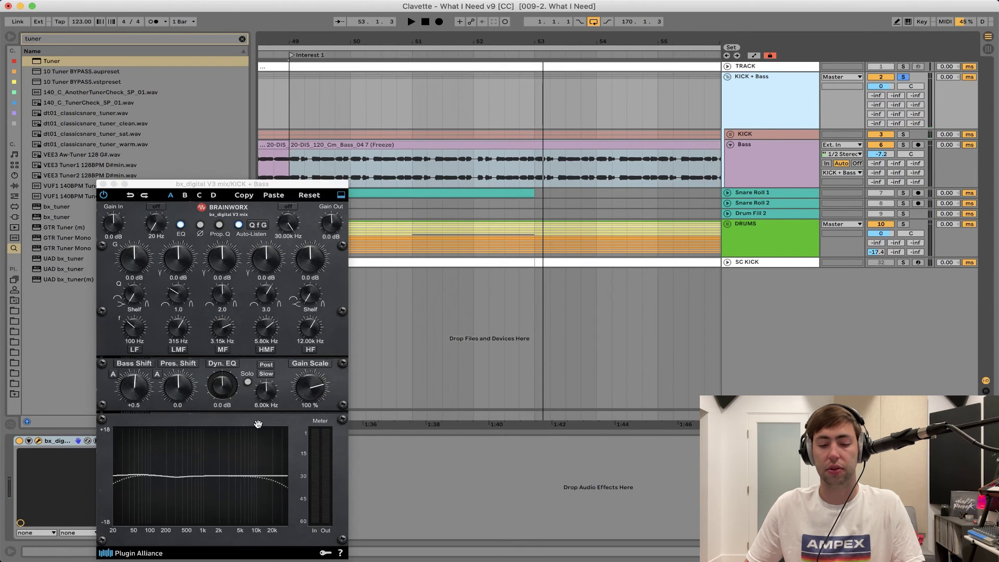
{"action": "left_click_drag", "start_coordinate": [233, 186], "coordinate": [490, 47]}
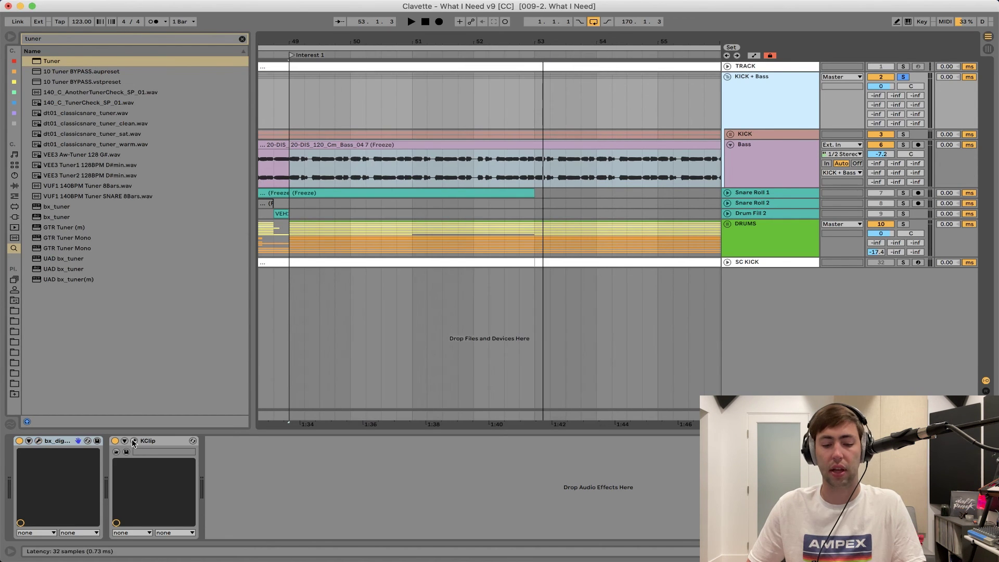
Play the KICK + Bass group with its KClip Pro on view, toggling the clipper to compare, and reselect the group
{"action": "left_click", "coordinate": [134, 440]}
{"action": "key", "text": "space"}
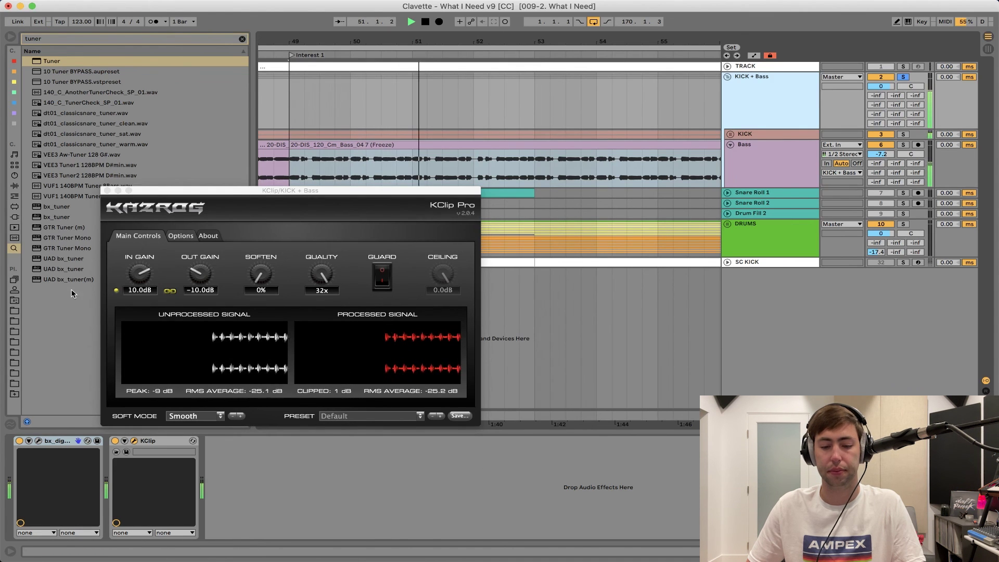
{"action": "left_click", "coordinate": [115, 439]}
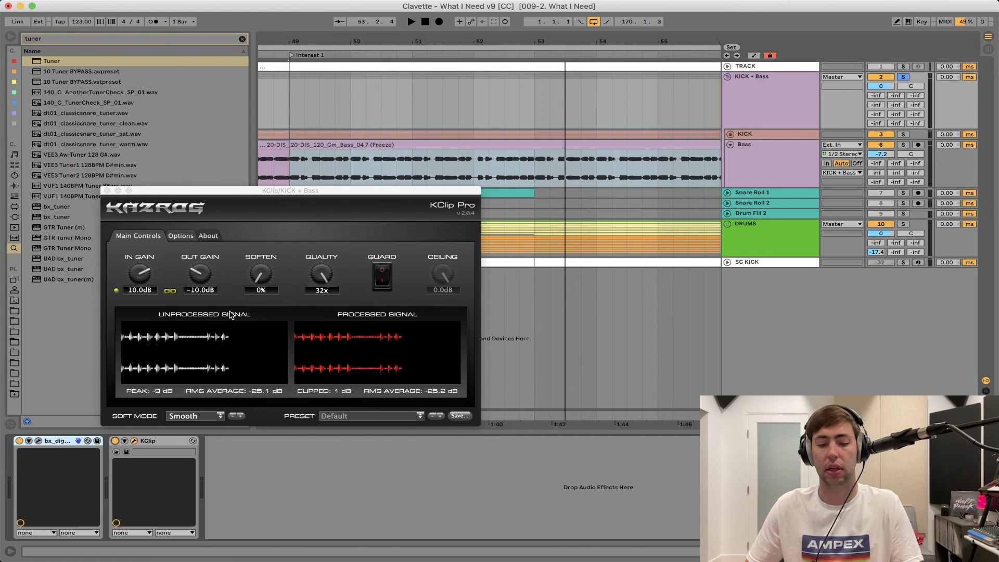
{"action": "left_click", "coordinate": [751, 102]}
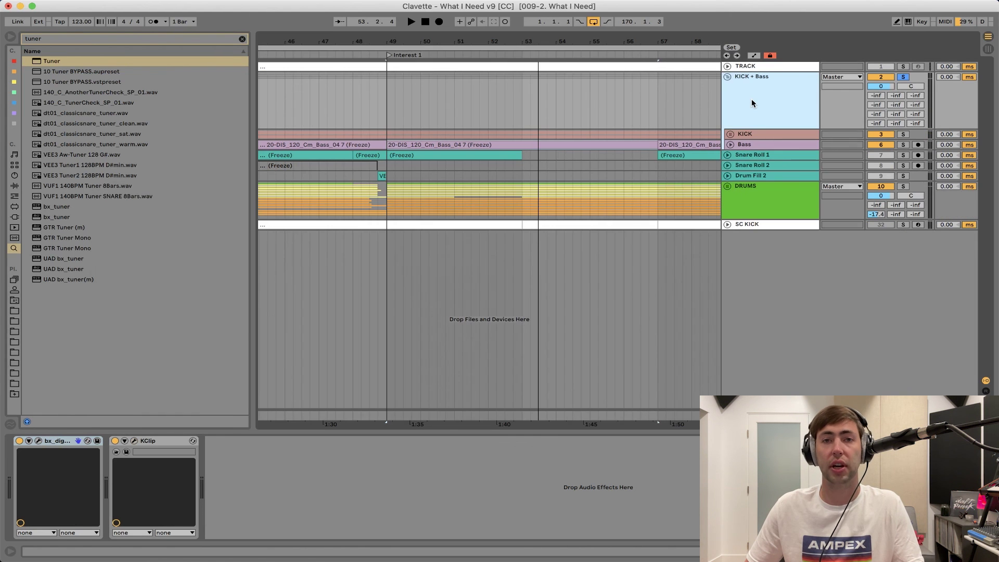